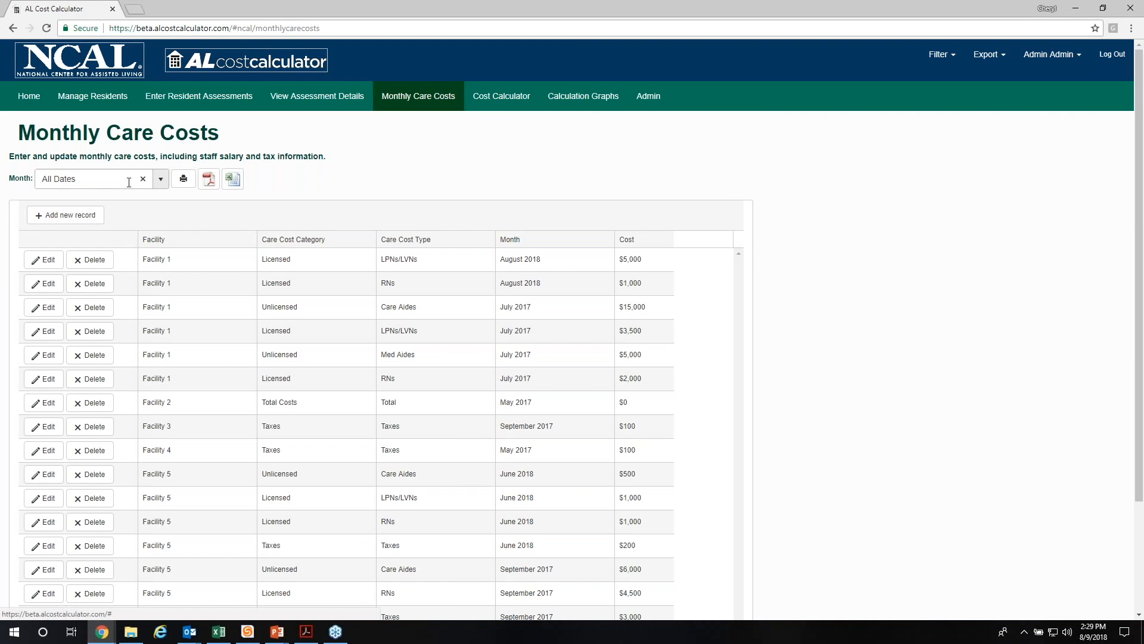
Step: Filter the monthly care costs to August 2018 and start a new cost record for Facility 1
{"action": "left_click", "coordinate": [160, 179]}
{"action": "left_click", "coordinate": [62, 215]}
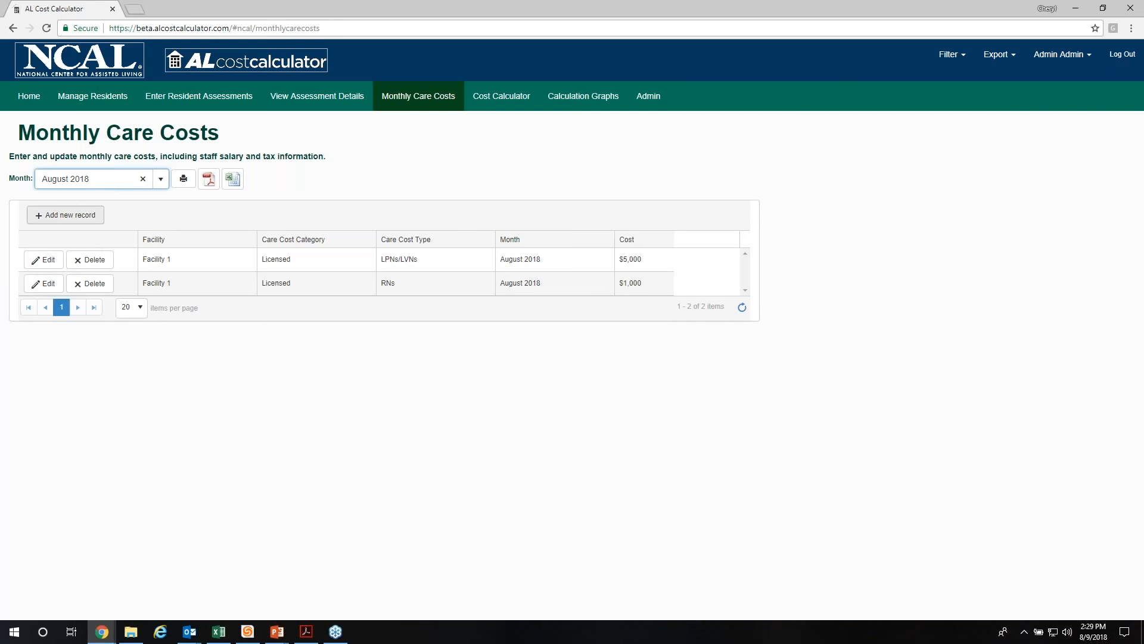
{"action": "left_click", "coordinate": [65, 218]}
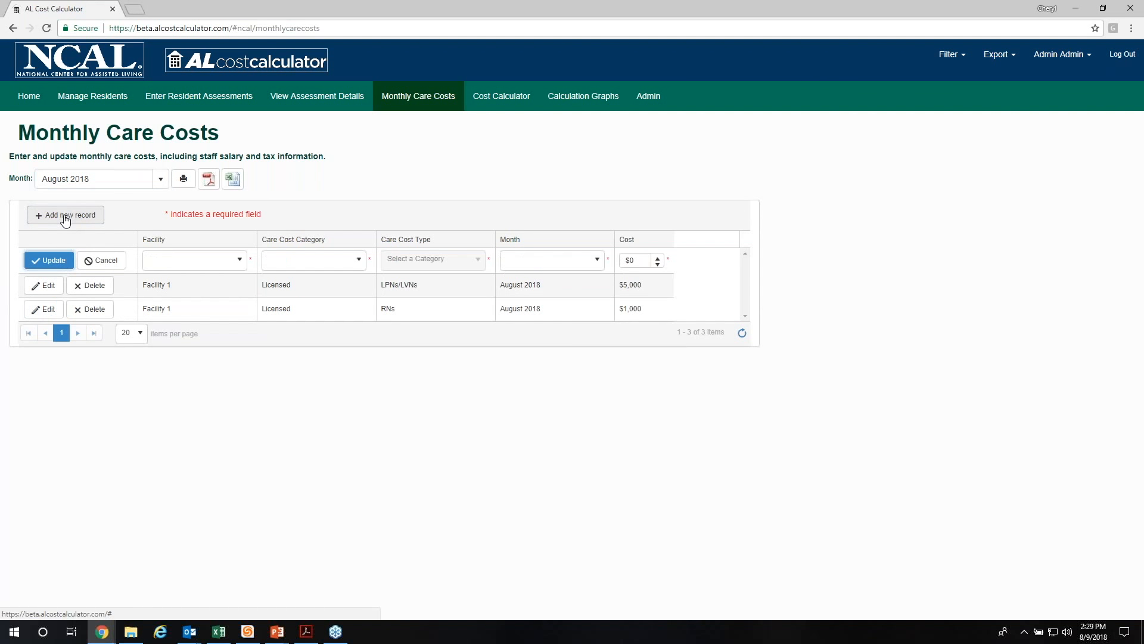
{"action": "left_click", "coordinate": [240, 262]}
{"action": "left_click", "coordinate": [214, 276]}
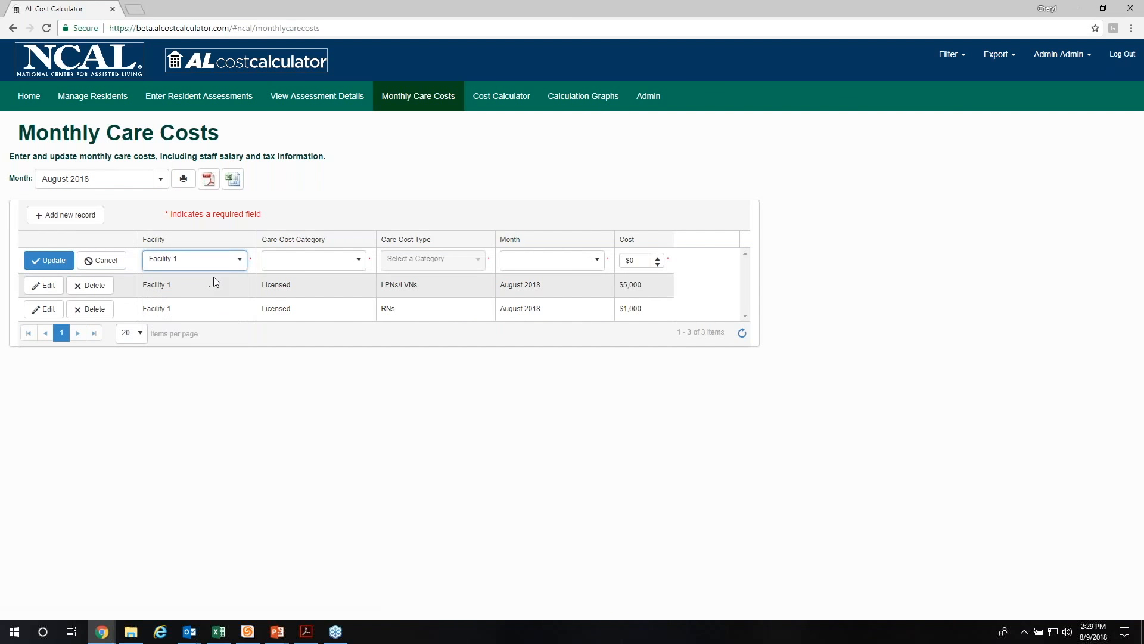
Step: Complete the new record with category Taxes, type Taxes, month August 2018 and a cost of $1,000, and save it
{"action": "left_click", "coordinate": [353, 268]}
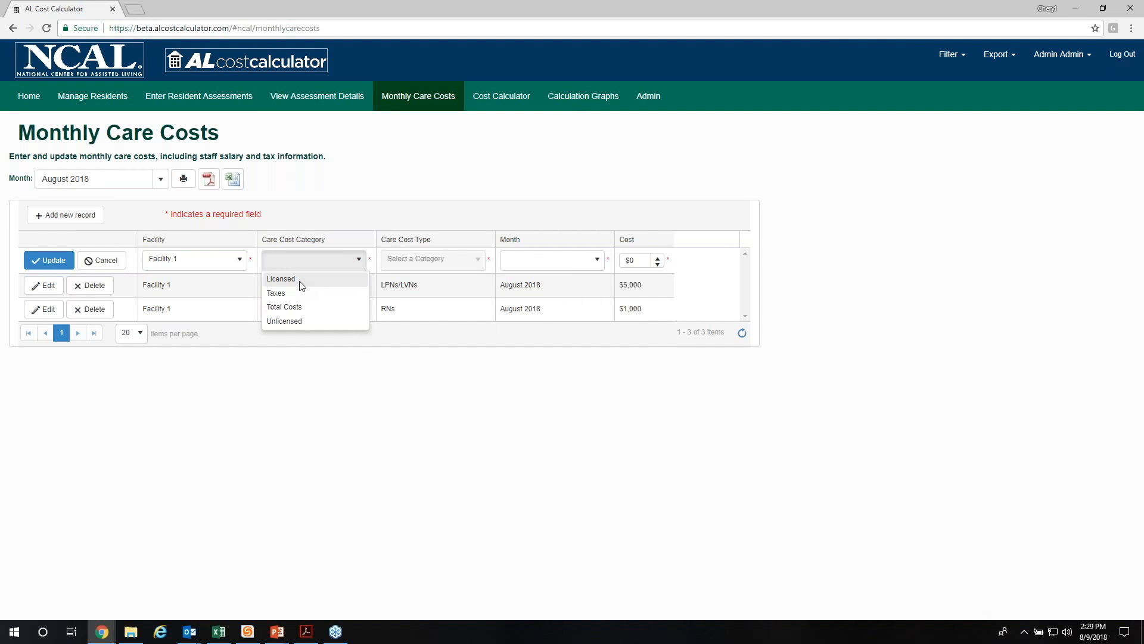
{"action": "left_click", "coordinate": [293, 295]}
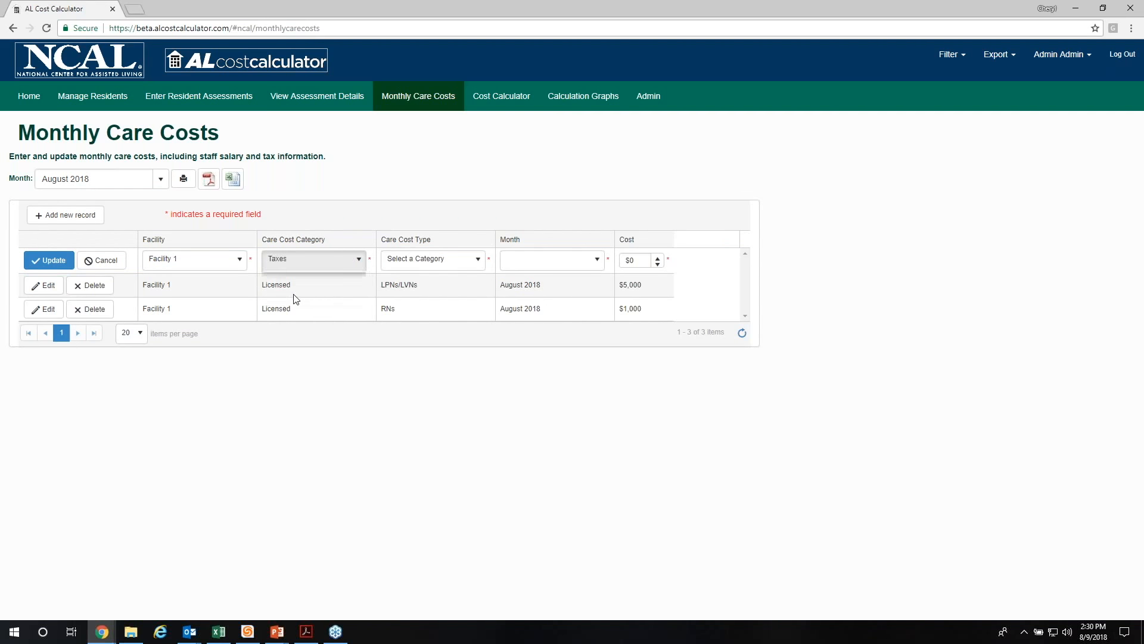
{"action": "left_click", "coordinate": [450, 261]}
{"action": "left_click", "coordinate": [402, 294]}
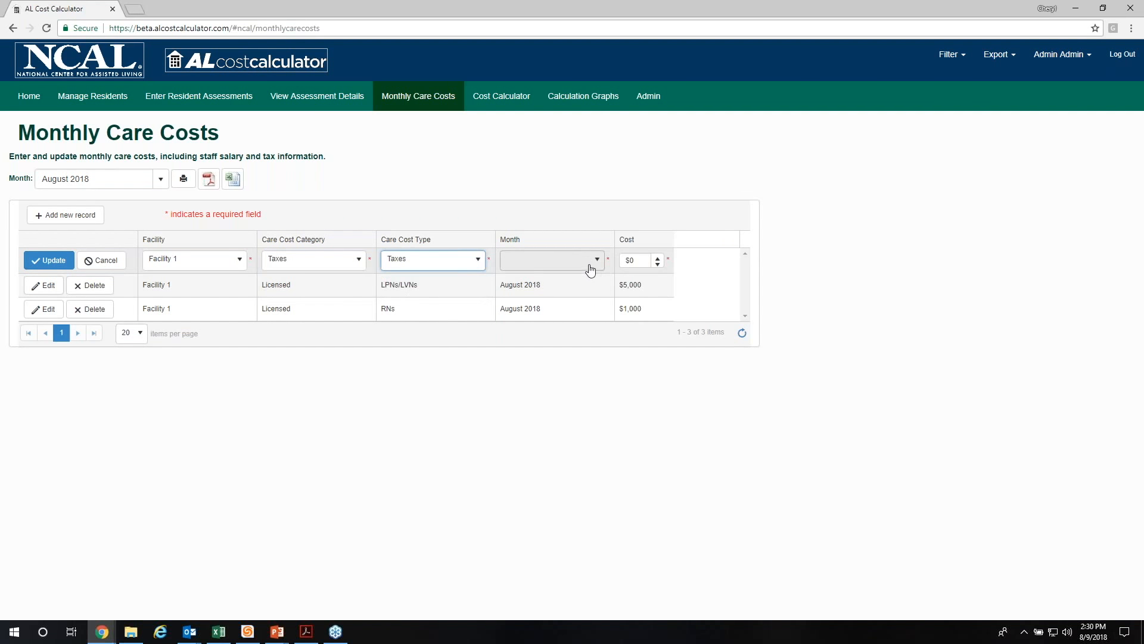
{"action": "left_click", "coordinate": [589, 266]}
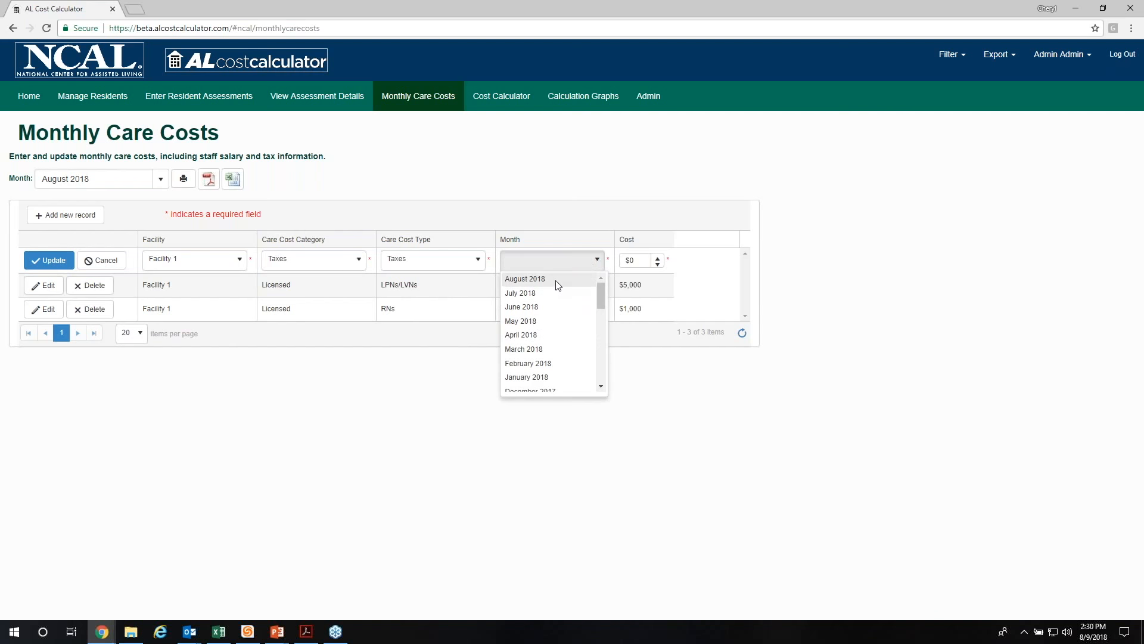
{"action": "left_click", "coordinate": [538, 278]}
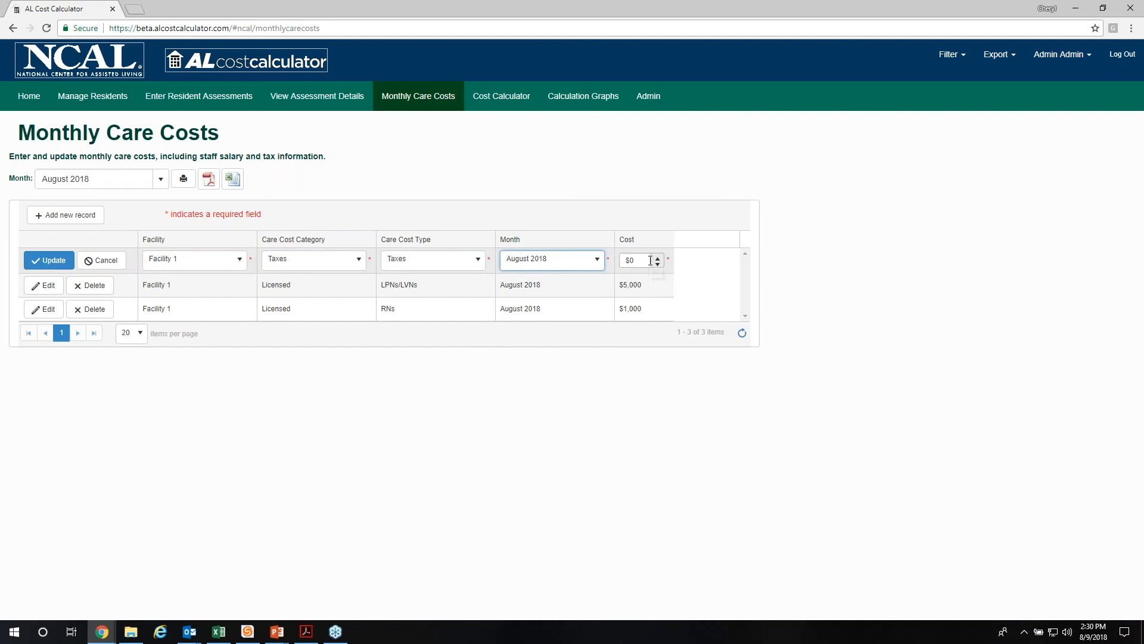
{"action": "left_click", "coordinate": [632, 260]}
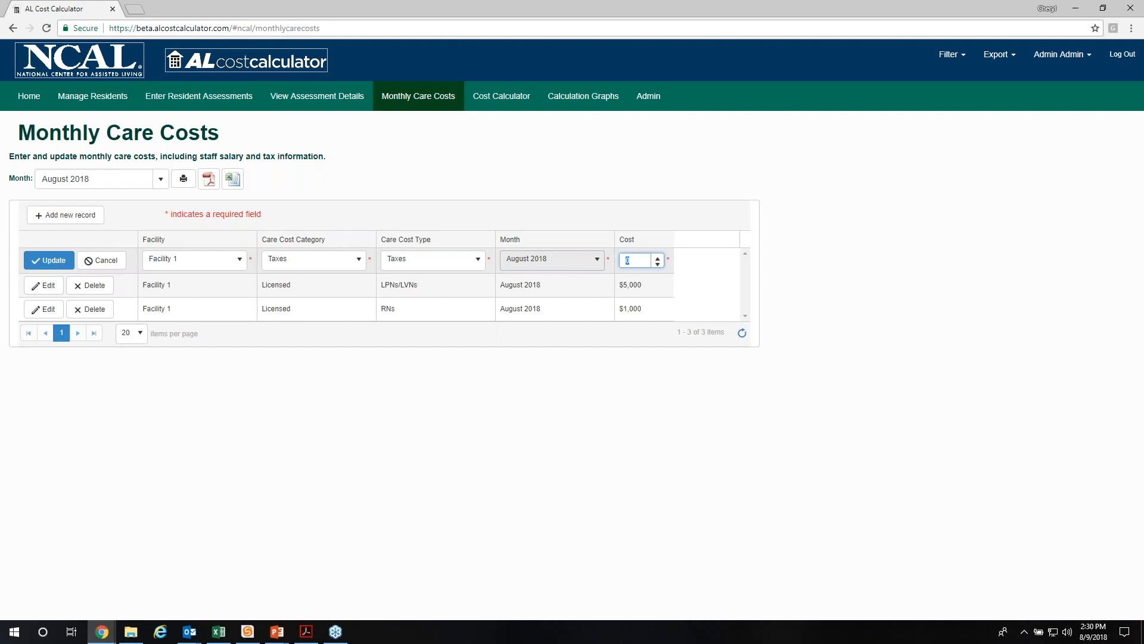
{"action": "type", "text": "1000"}
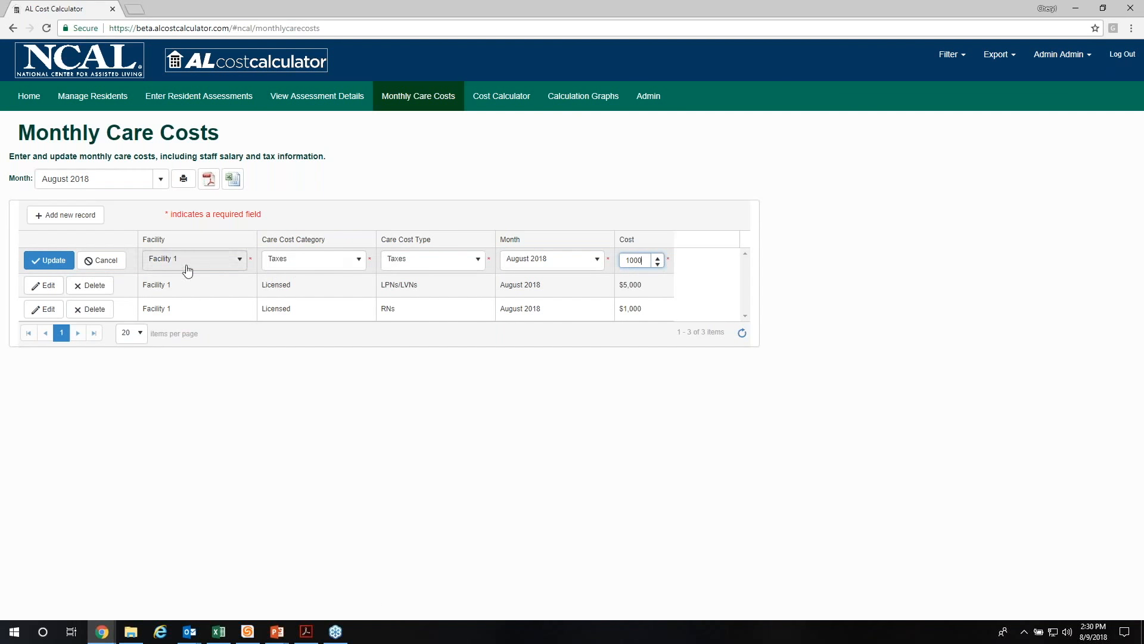
{"action": "left_click", "coordinate": [53, 260]}
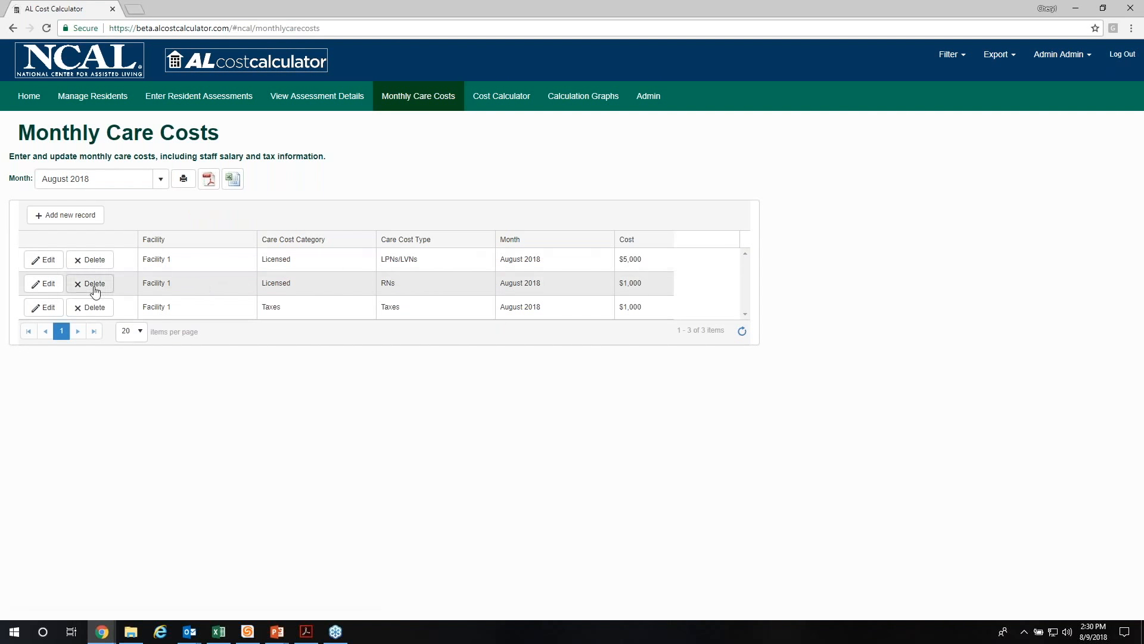
Step: Set the cost of Facility 1's August 2018 LPNs/LVNs record to $4,980 and save the change
{"action": "left_click", "coordinate": [50, 263]}
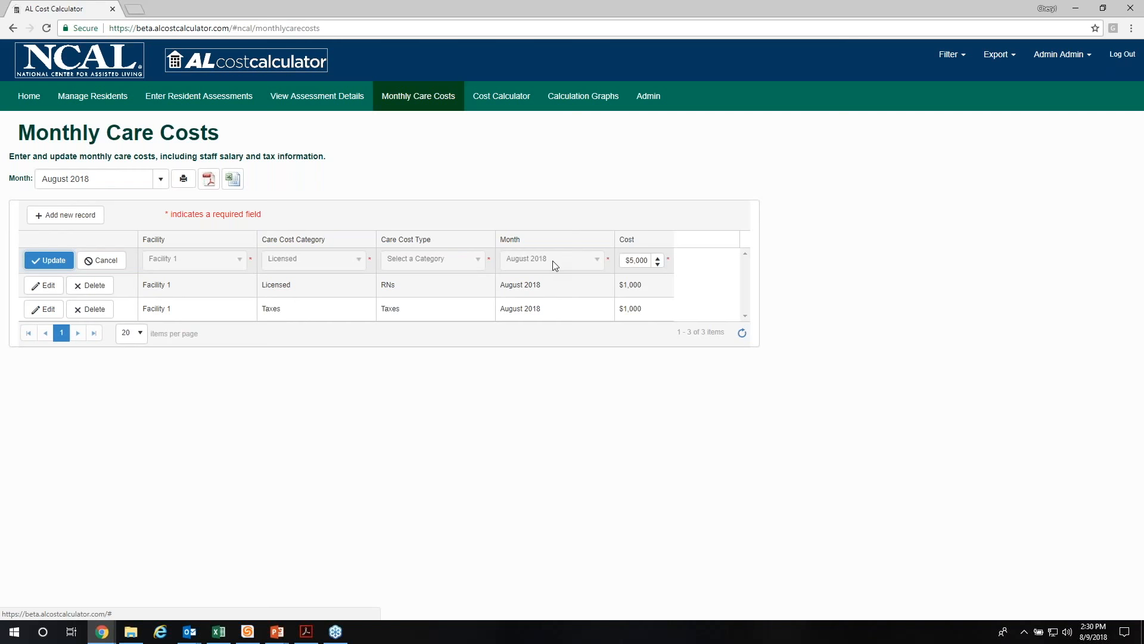
{"action": "left_click", "coordinate": [658, 265]}
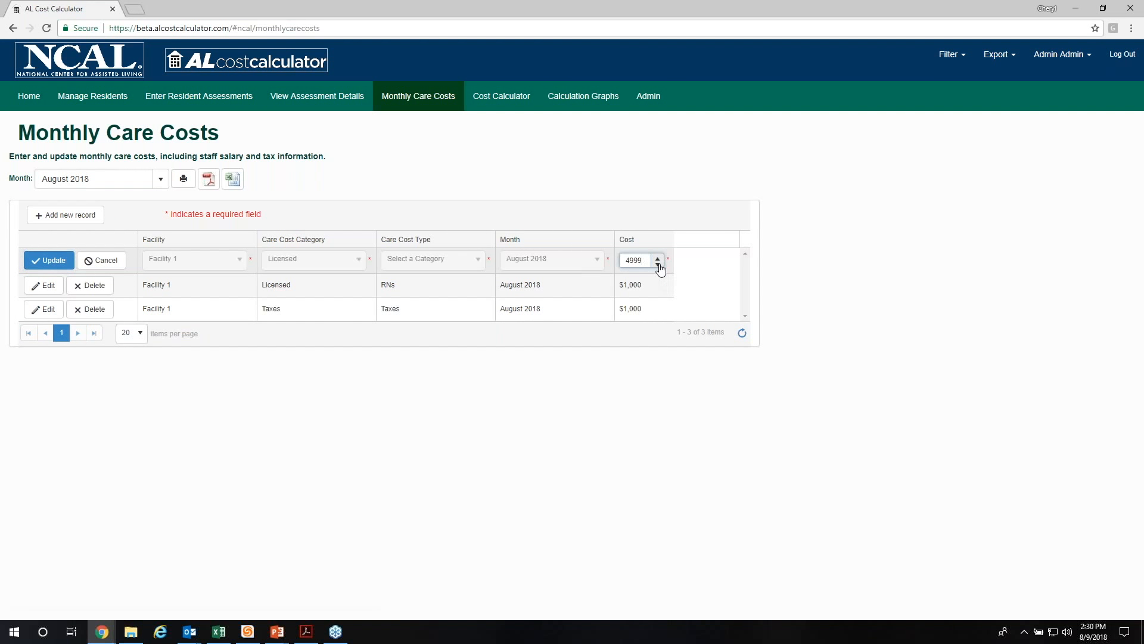
{"action": "left_click", "coordinate": [658, 264]}
{"action": "left_click", "coordinate": [54, 261]}
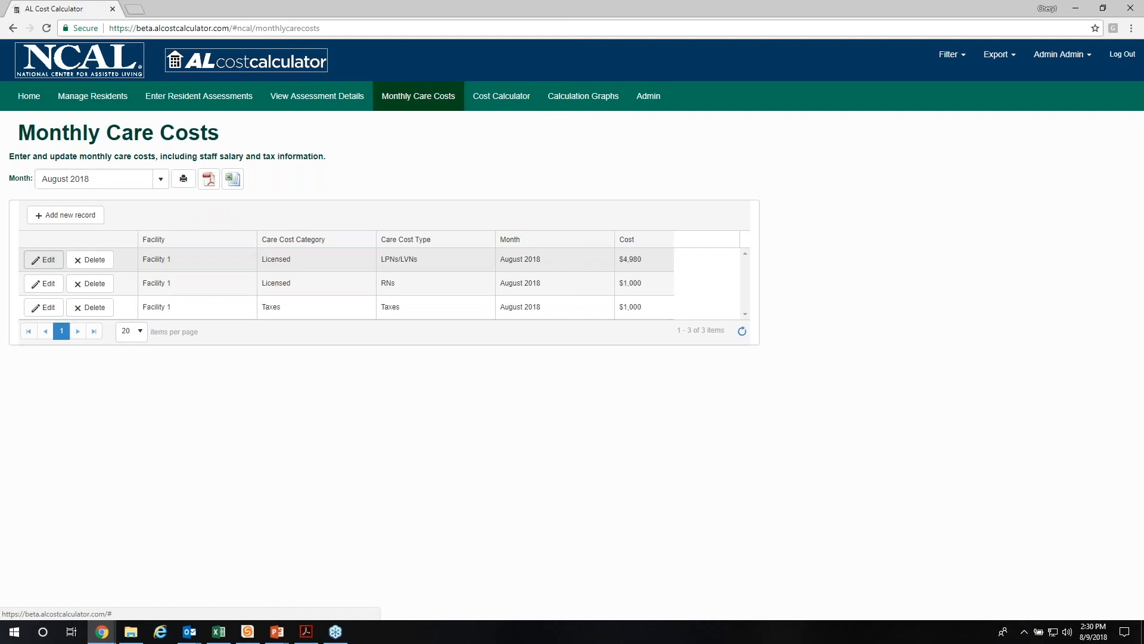
Step: Request deletion of Facility 1's August 2018 LPNs/LVNs record, but cancel the request
{"action": "left_click", "coordinate": [105, 263]}
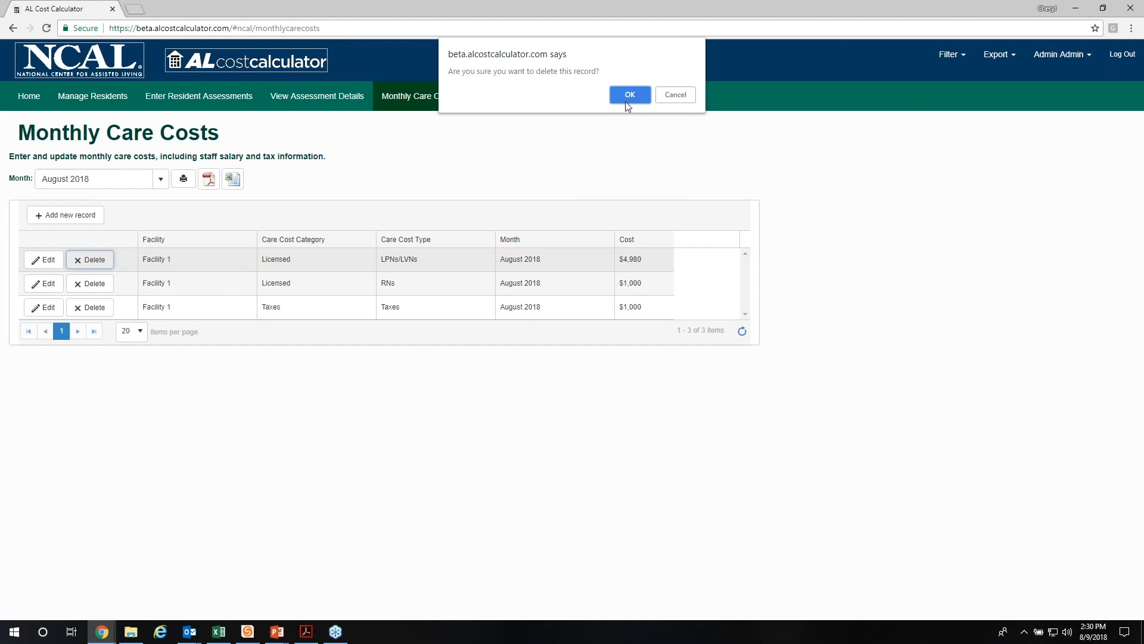
{"action": "left_click", "coordinate": [677, 95]}
Step: Start another record, examine the care cost types for the Licensed and Unlicensed categories, and choose the Total Costs category
{"action": "left_click", "coordinate": [57, 216]}
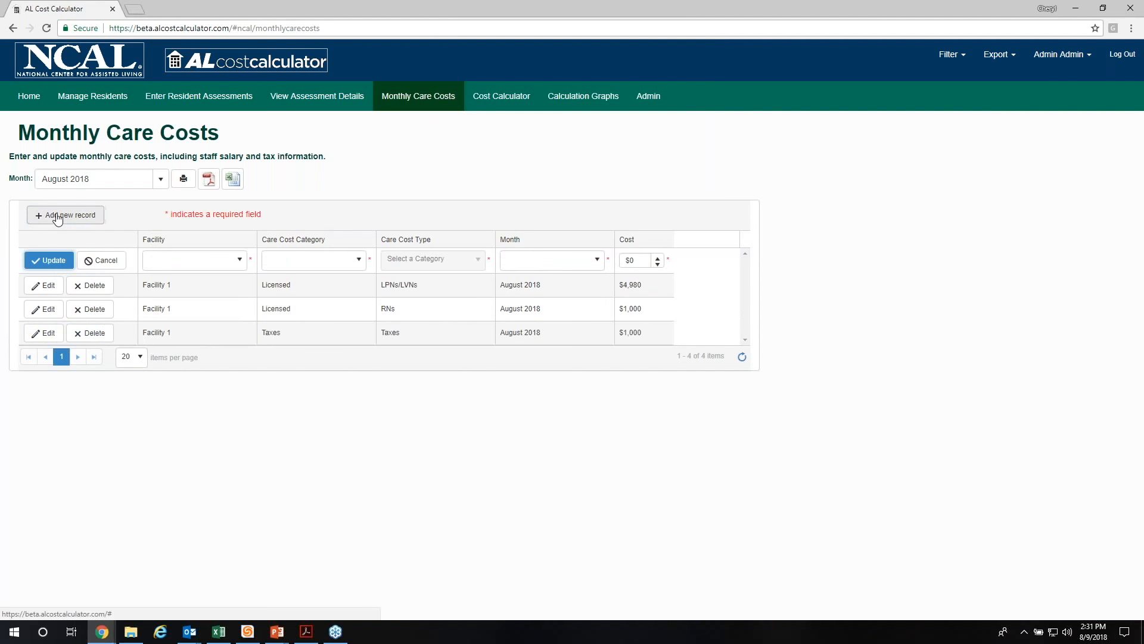
{"action": "left_click", "coordinate": [360, 259]}
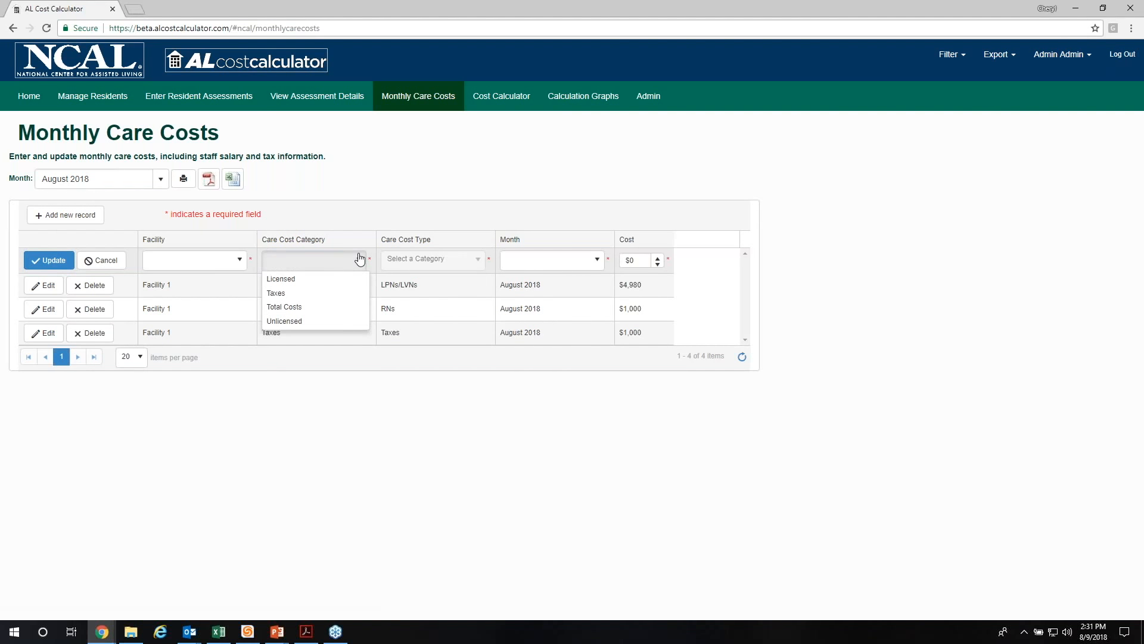
{"action": "left_click", "coordinate": [328, 278]}
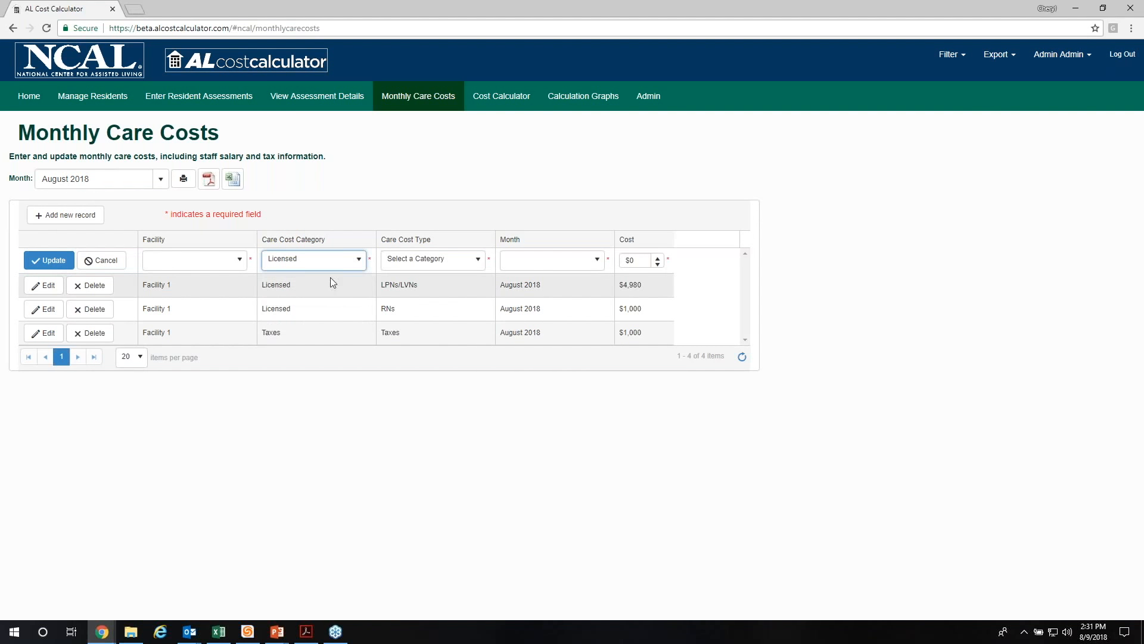
{"action": "left_click", "coordinate": [475, 260]}
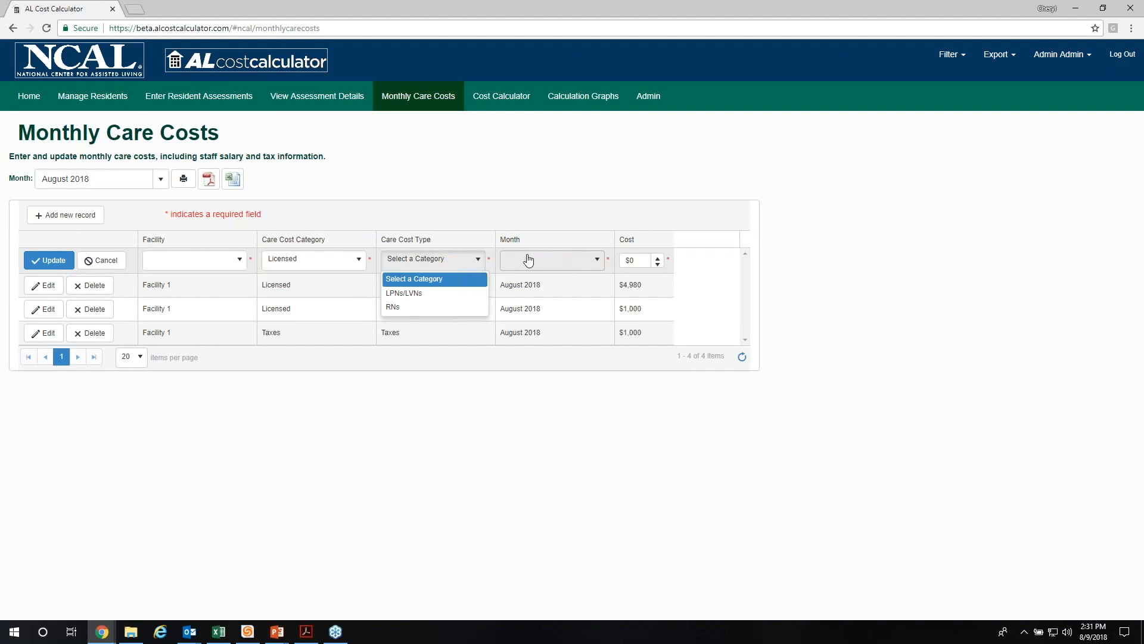
{"action": "left_click", "coordinate": [358, 260]}
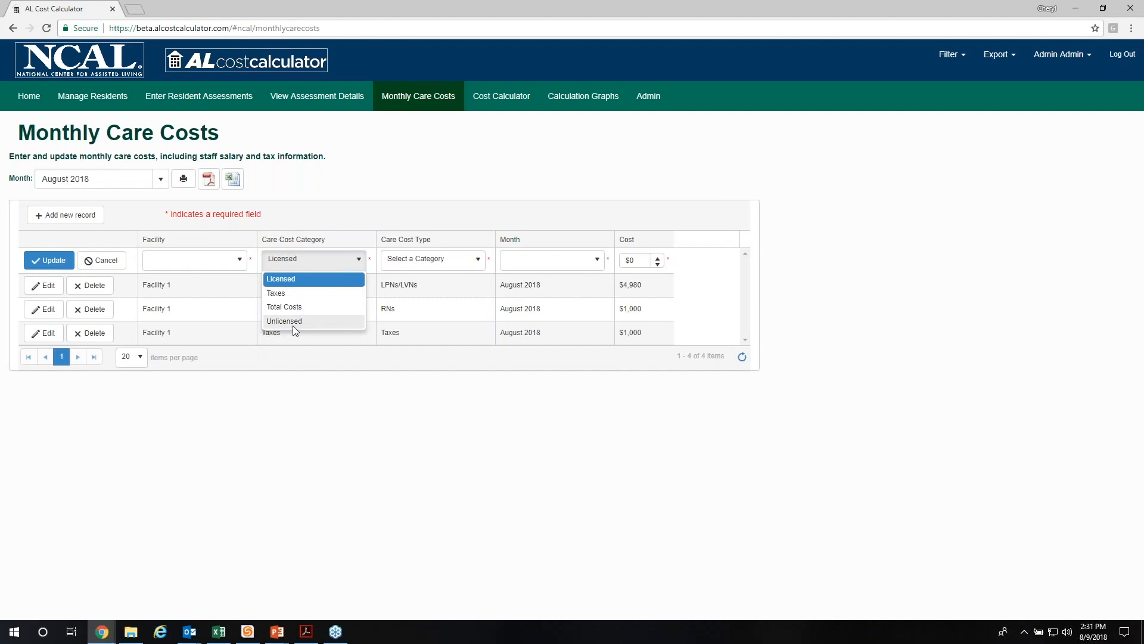
{"action": "left_click", "coordinate": [292, 322]}
{"action": "left_click", "coordinate": [454, 262]}
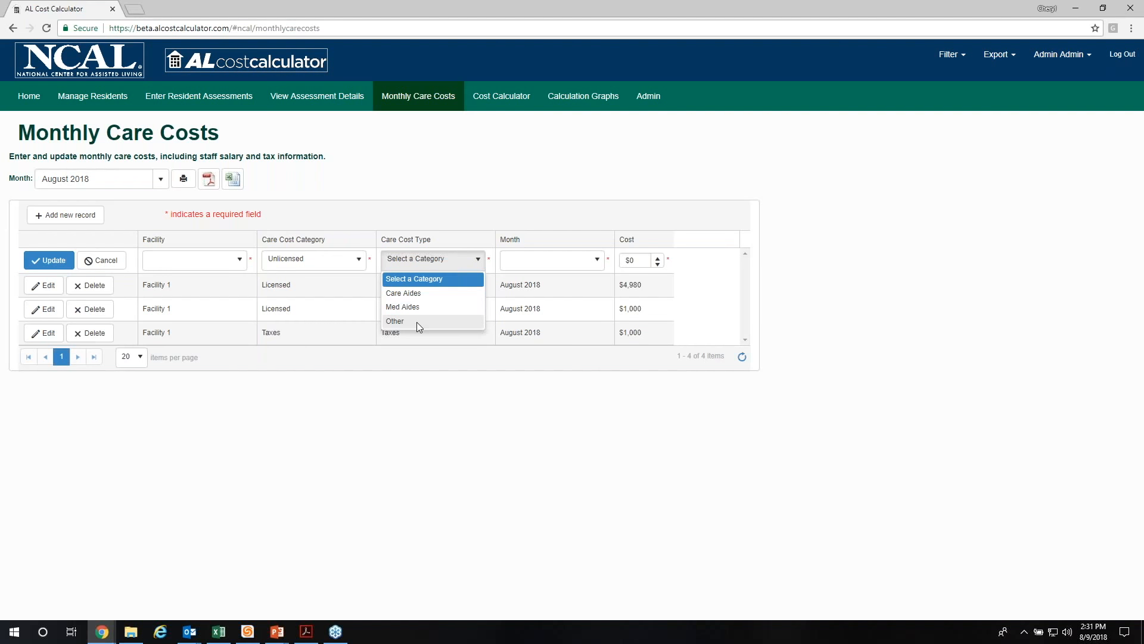
{"action": "left_click", "coordinate": [340, 258]}
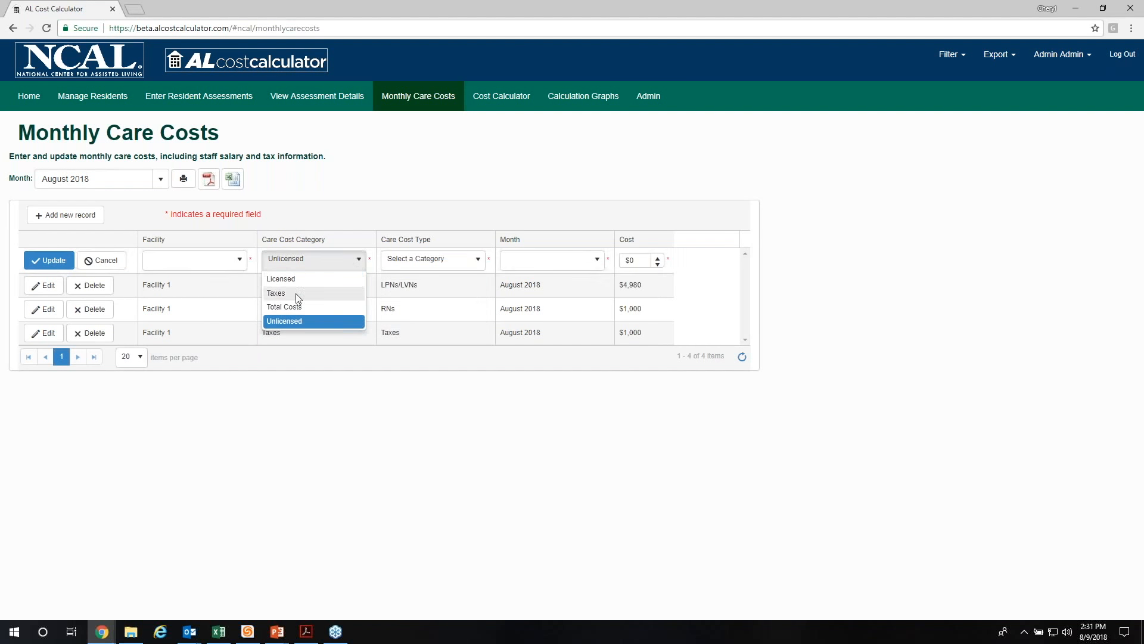
{"action": "left_click", "coordinate": [292, 306]}
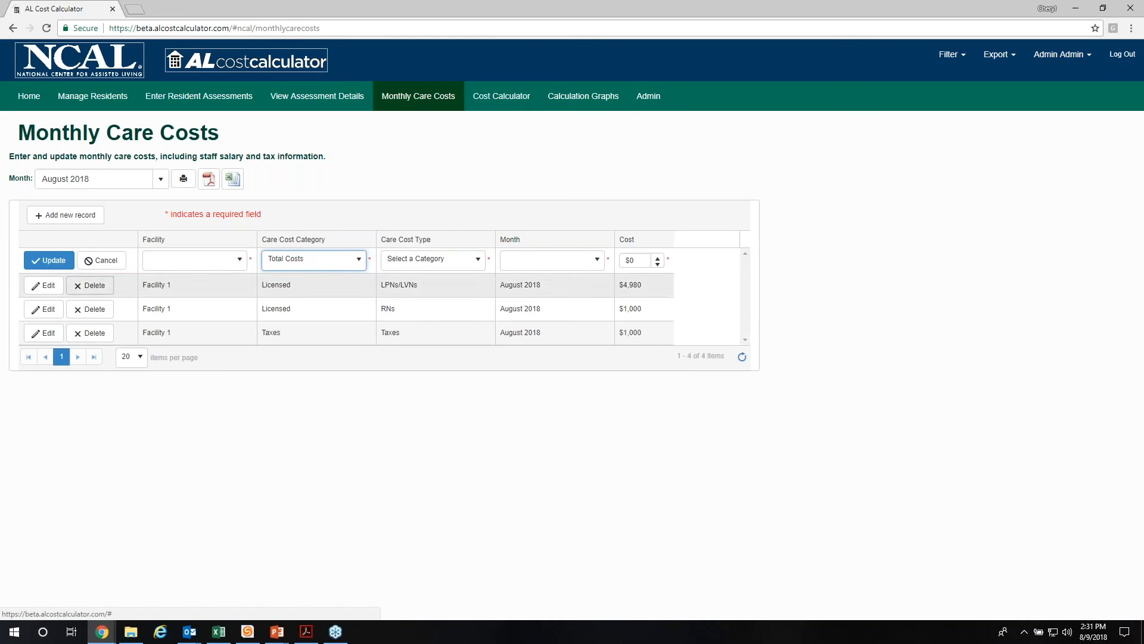
Step: Set the month filter back to All Dates to list the care costs of every month
{"action": "left_click", "coordinate": [161, 179]}
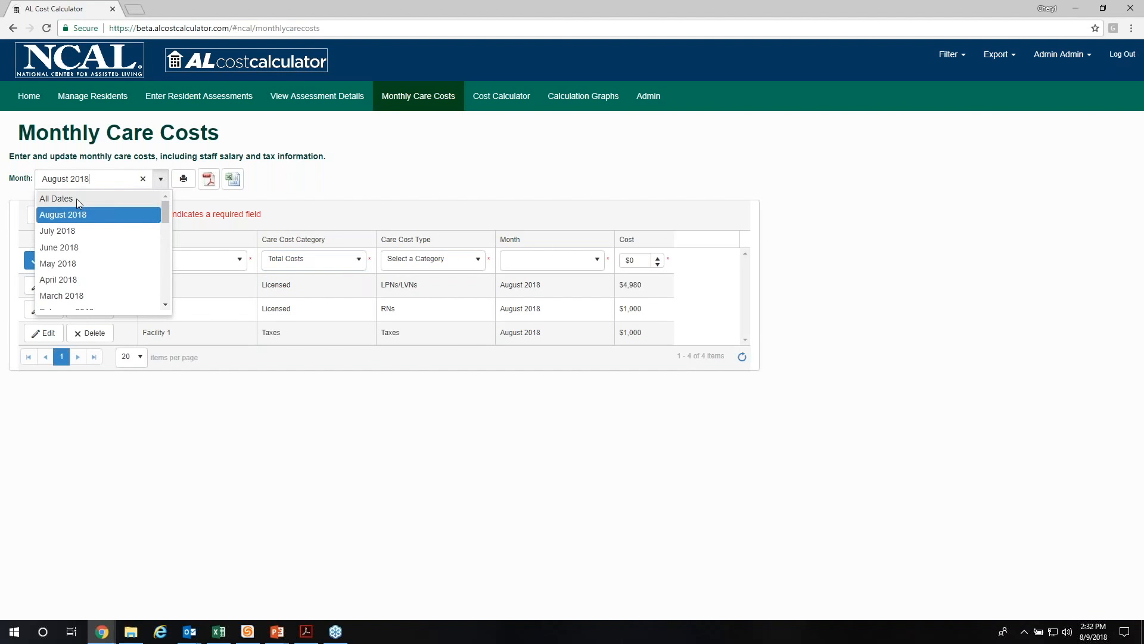
{"action": "left_click", "coordinate": [55, 198]}
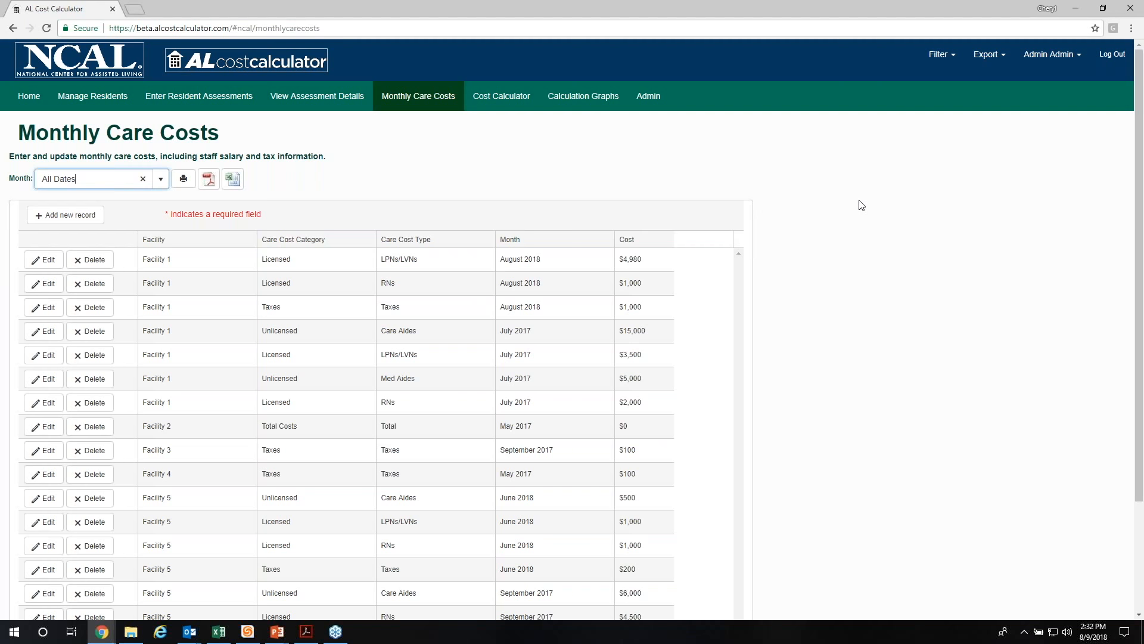
{"action": "left_click", "coordinate": [880, 161]}
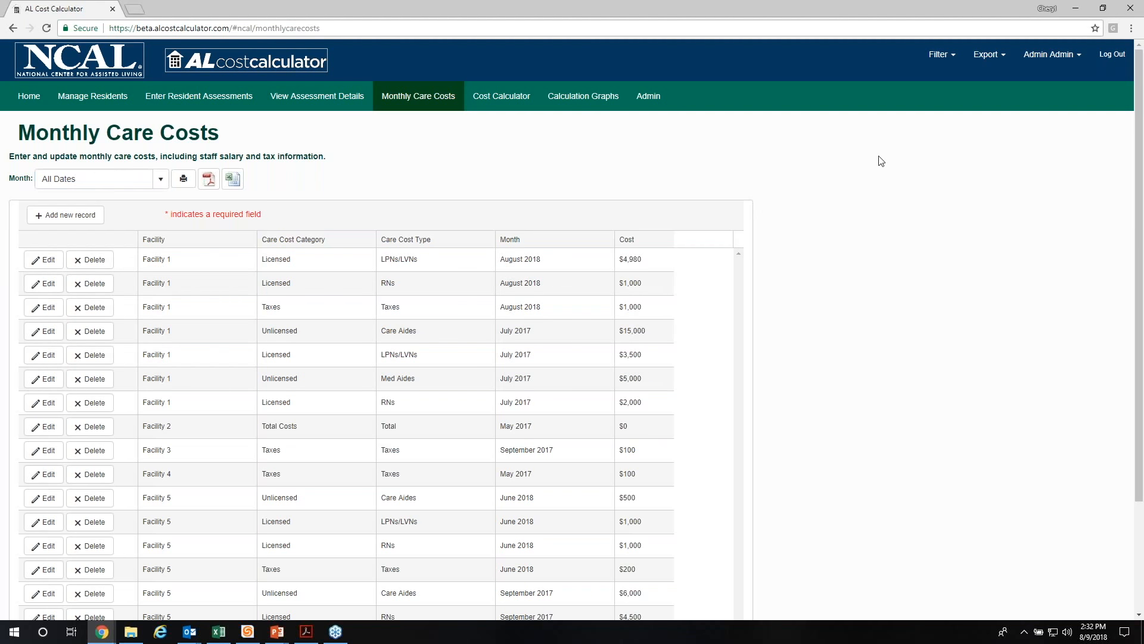
Step: Switch to the PowerPoint recording deck and go to the closing "Questions?" slide
{"action": "left_click_drag", "start_coordinate": [360, 13], "coordinate": [1111, 114]}
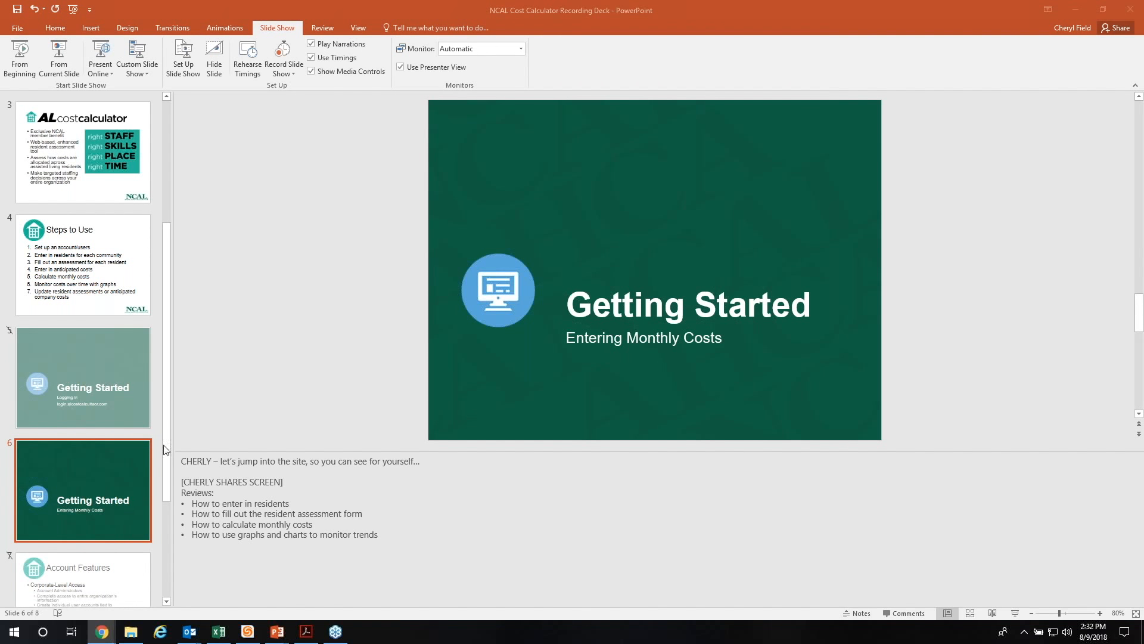
{"action": "left_click", "coordinate": [95, 575]}
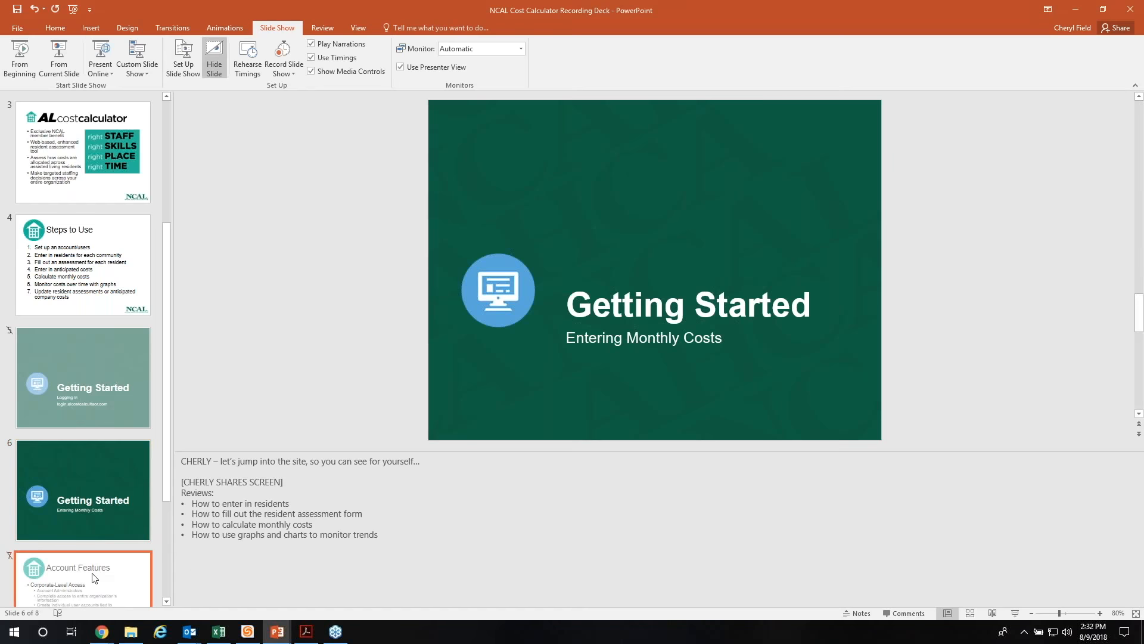
{"action": "left_click", "coordinate": [92, 574]}
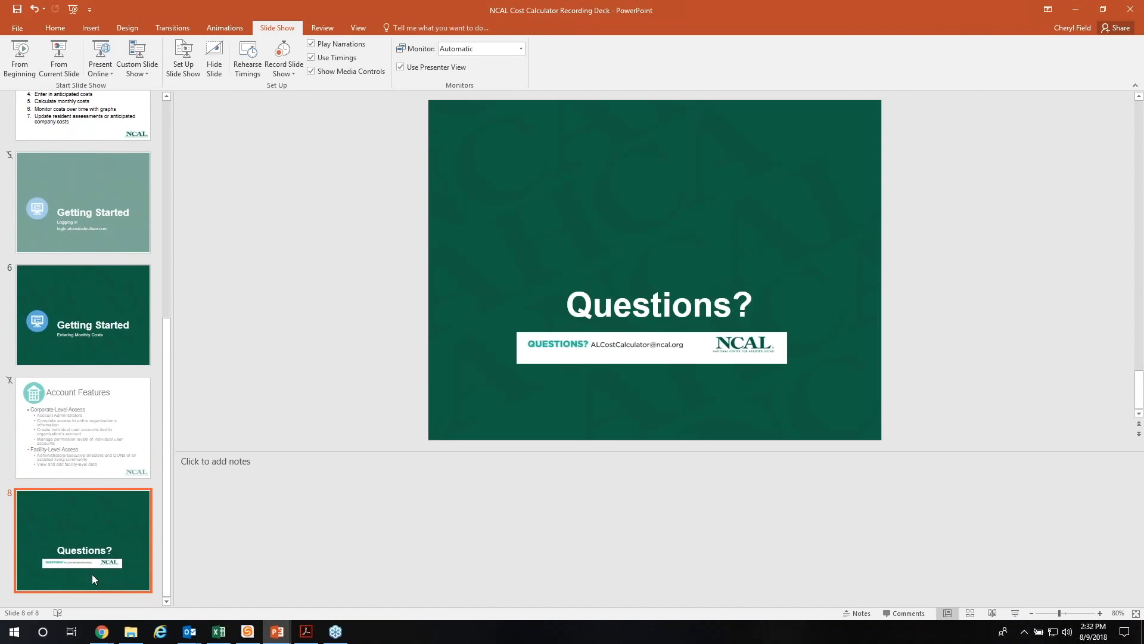